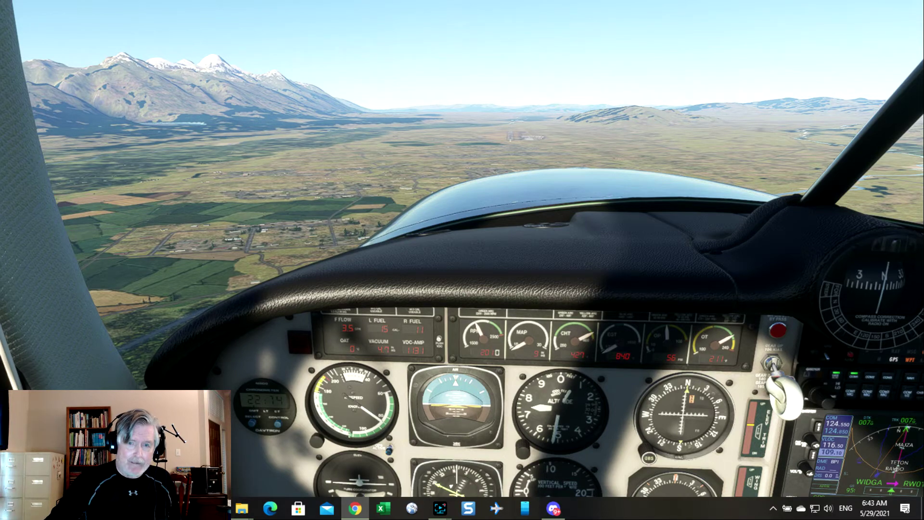
Step: Bring the Chrome window onto this screen and open the repository page github.com/jgyo/PluginManager
{"action": "left_click_drag", "start_coordinate": [923, 82], "coordinate": [469, 48]}
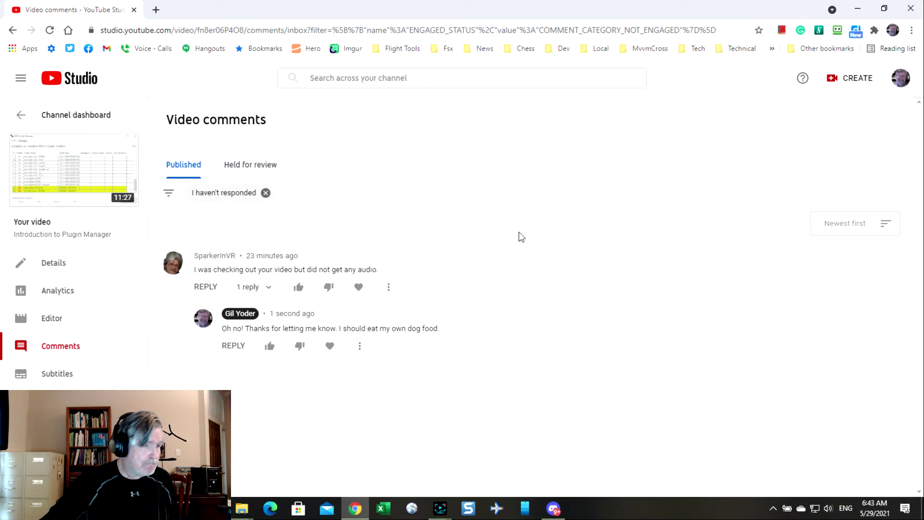
{"action": "left_click", "coordinate": [225, 35]}
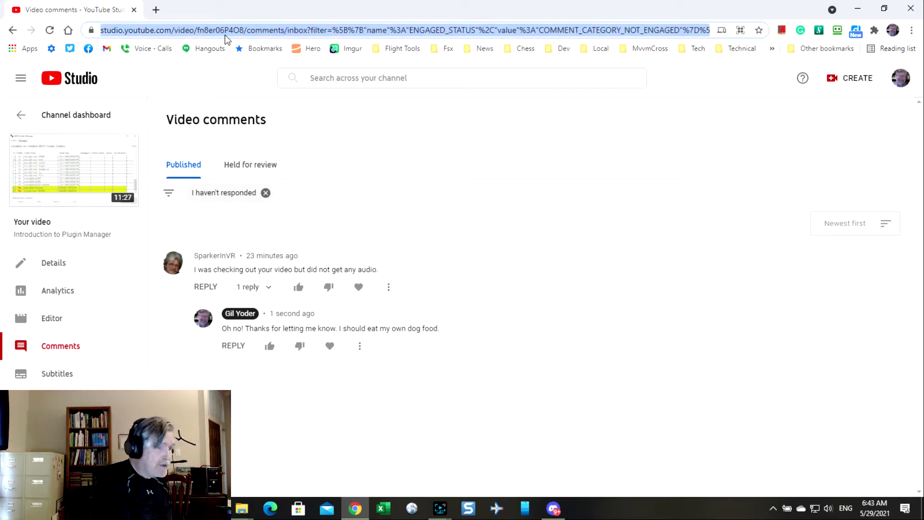
{"action": "type", "text": "gi"}
{"action": "key", "text": "End"}
{"action": "type", "text": "/"}
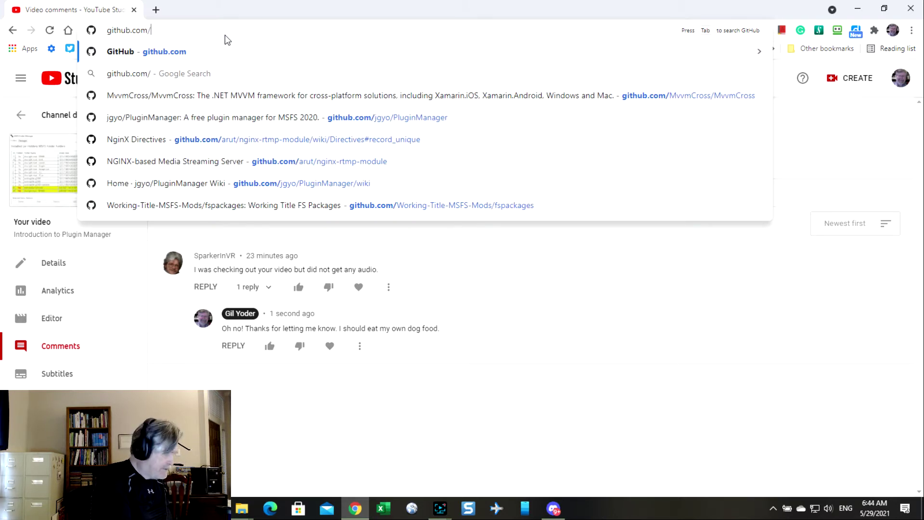
{"action": "type", "text": "jgy"}
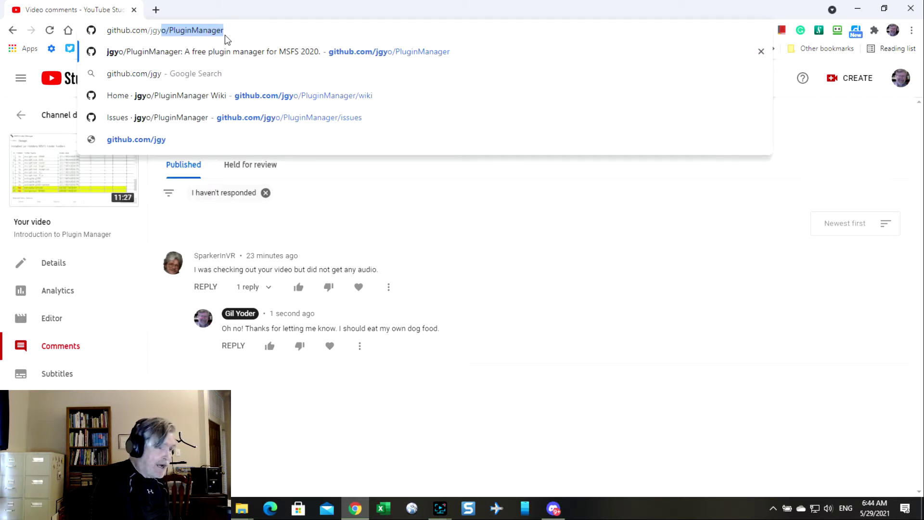
{"action": "type", "text": "o/"}
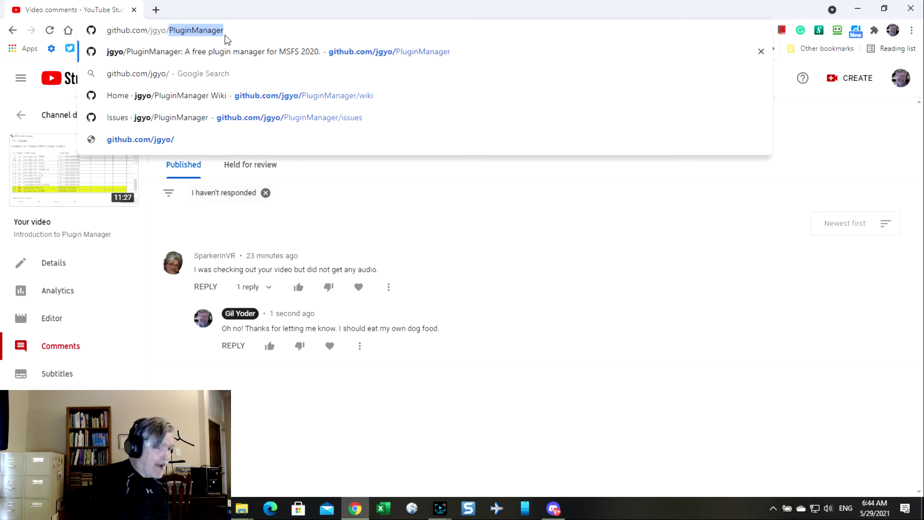
{"action": "key", "text": "Right"}
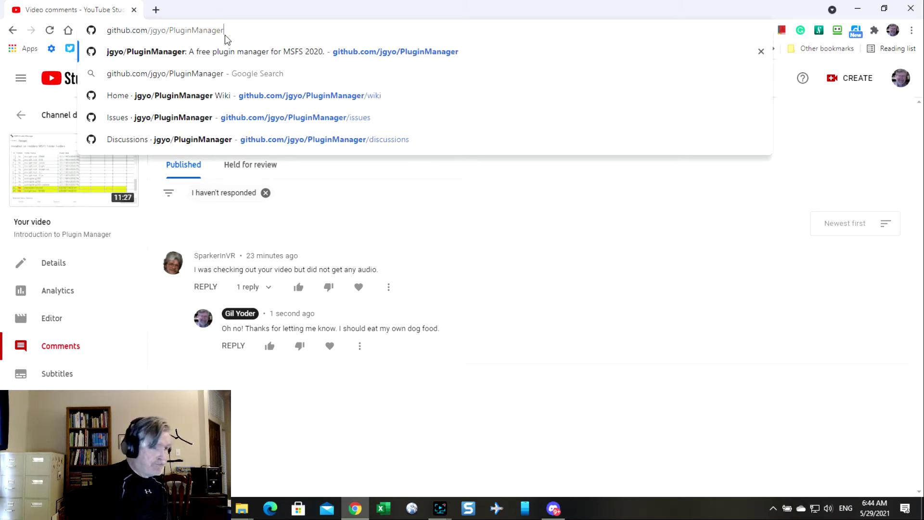
{"action": "key", "text": "Return"}
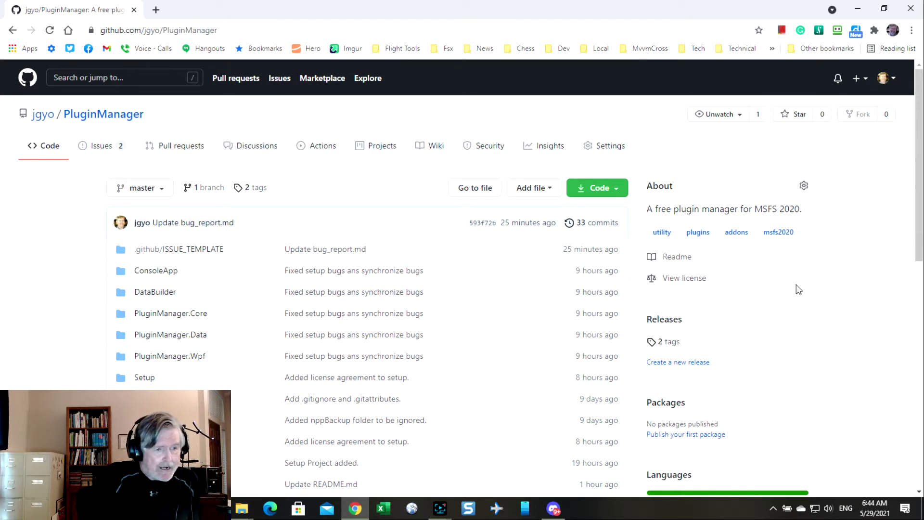
Step: Open the Releases page of the PluginManager repository
{"action": "scroll", "coordinate": [799, 289], "scroll_direction": "down", "scroll_amount": 3}
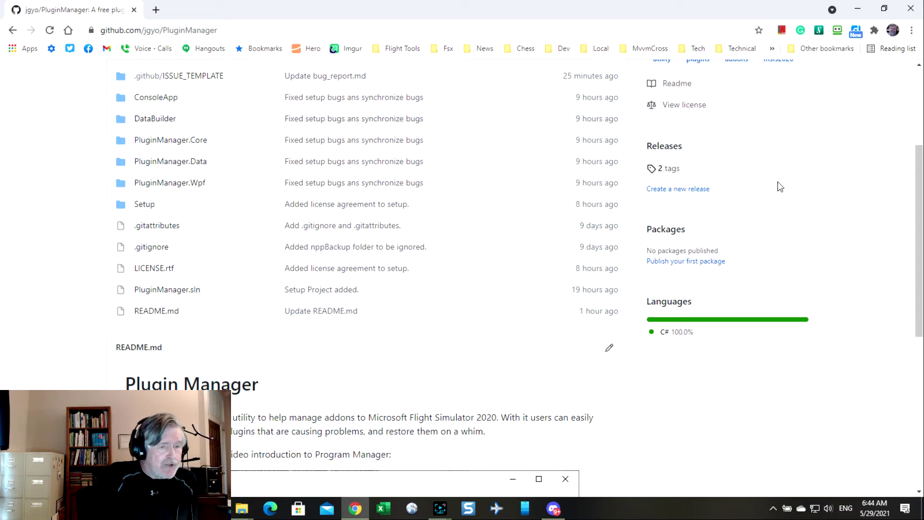
{"action": "scroll", "coordinate": [781, 187], "scroll_direction": "up", "scroll_amount": 1}
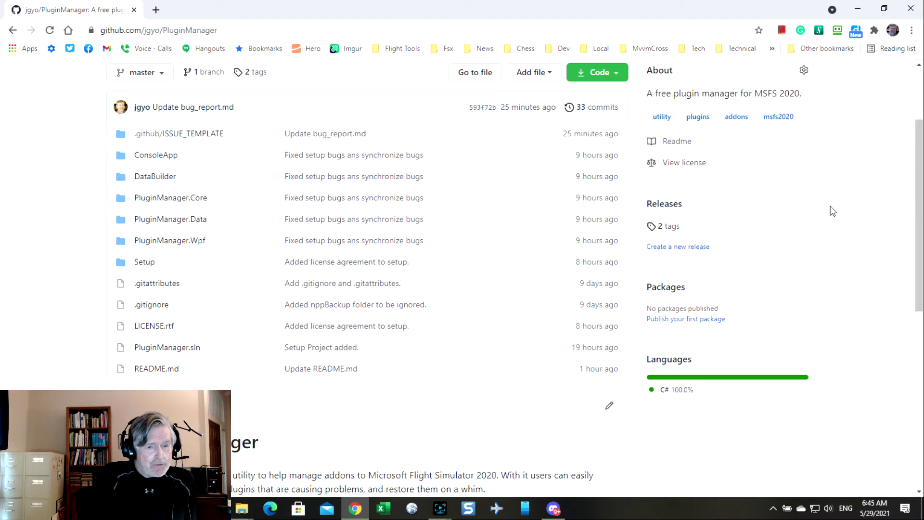
{"action": "scroll", "coordinate": [833, 210], "scroll_direction": "up", "scroll_amount": 1}
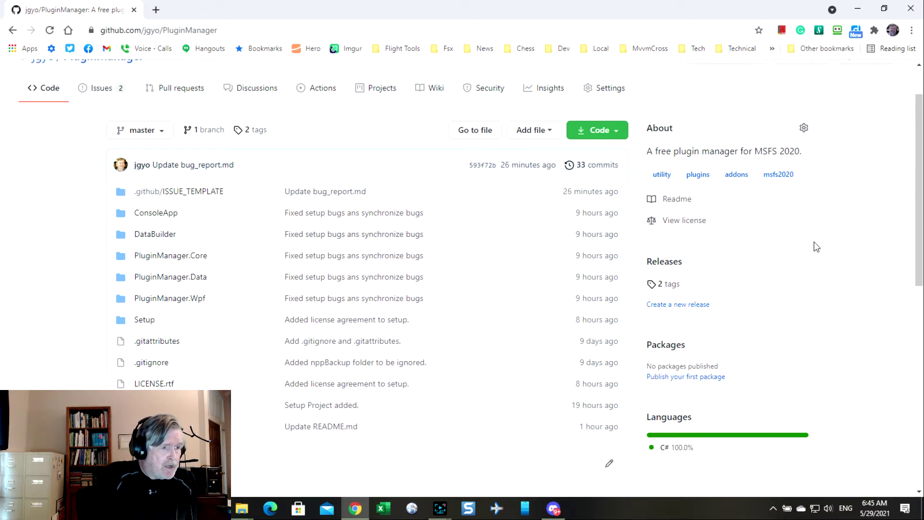
{"action": "left_click", "coordinate": [665, 265]}
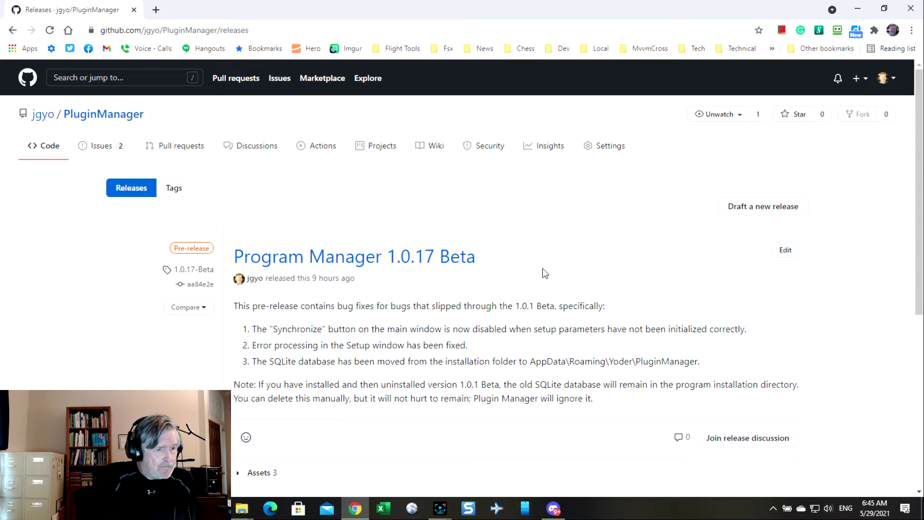
Step: Download PluginManager1.0.17.Beta.zip from the Program Manager 1.0.17 Beta assets, keep the flagged file and open the archive
{"action": "scroll", "coordinate": [535, 269], "scroll_direction": "down", "scroll_amount": 1}
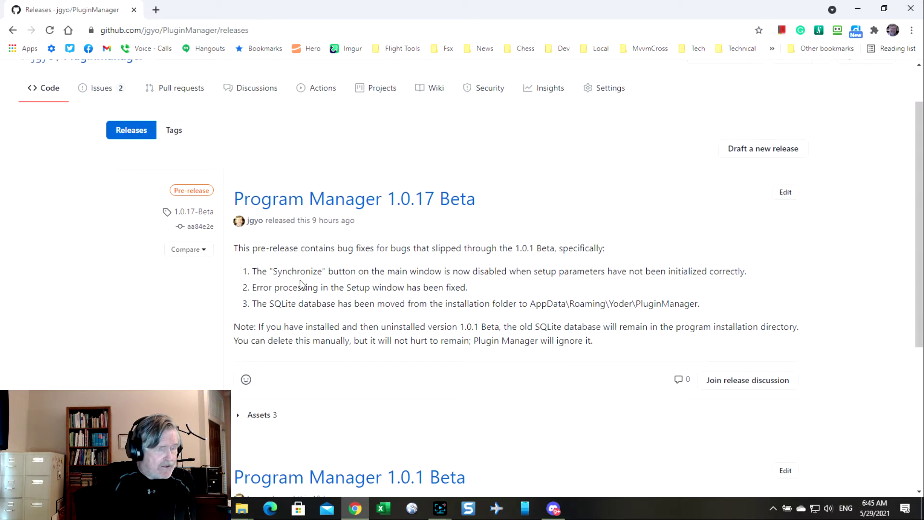
{"action": "scroll", "coordinate": [318, 313], "scroll_direction": "down", "scroll_amount": 1}
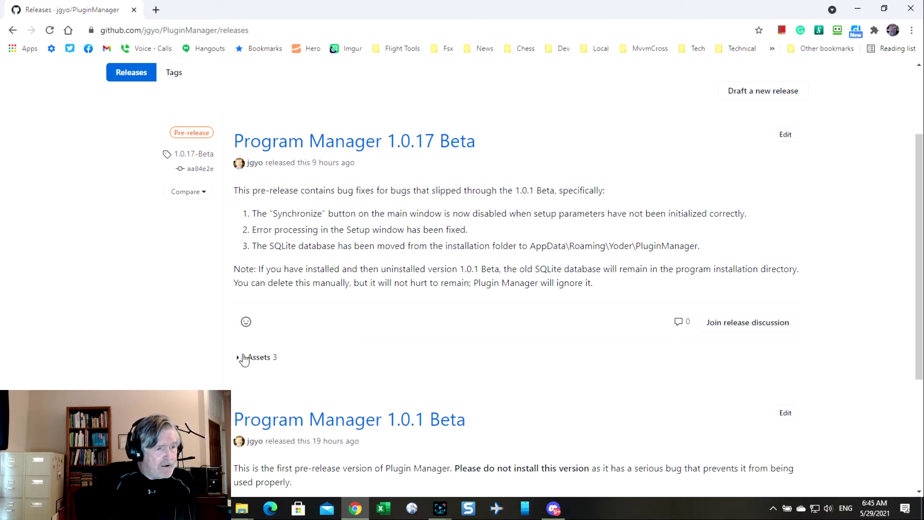
{"action": "left_click", "coordinate": [239, 359]}
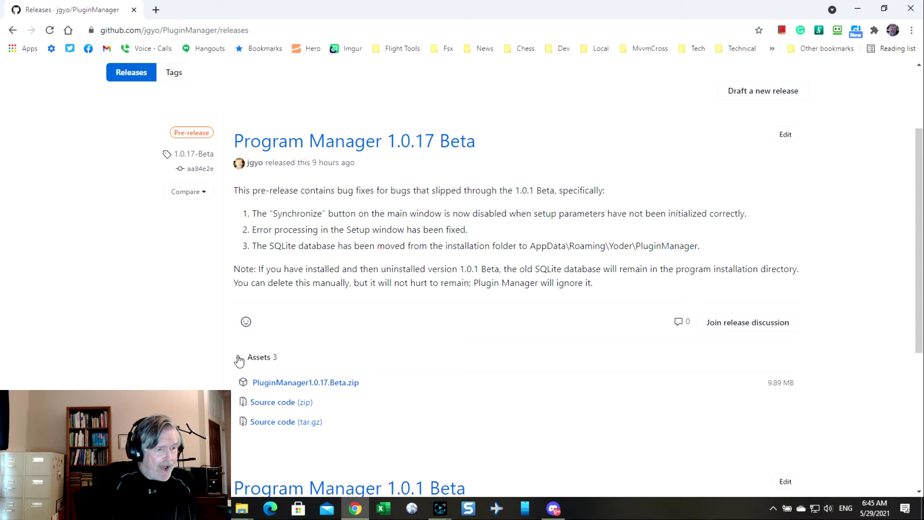
{"action": "scroll", "coordinate": [456, 351], "scroll_direction": "down", "scroll_amount": 1}
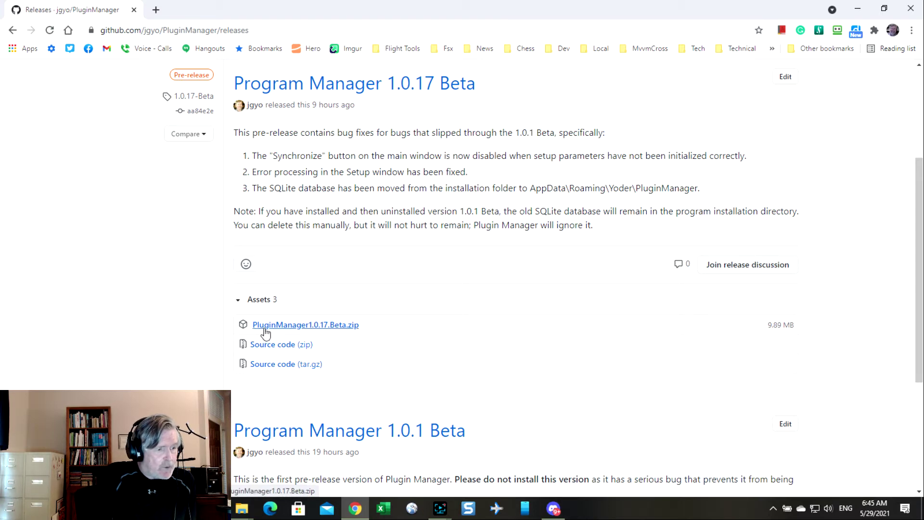
{"action": "left_click", "coordinate": [341, 330]}
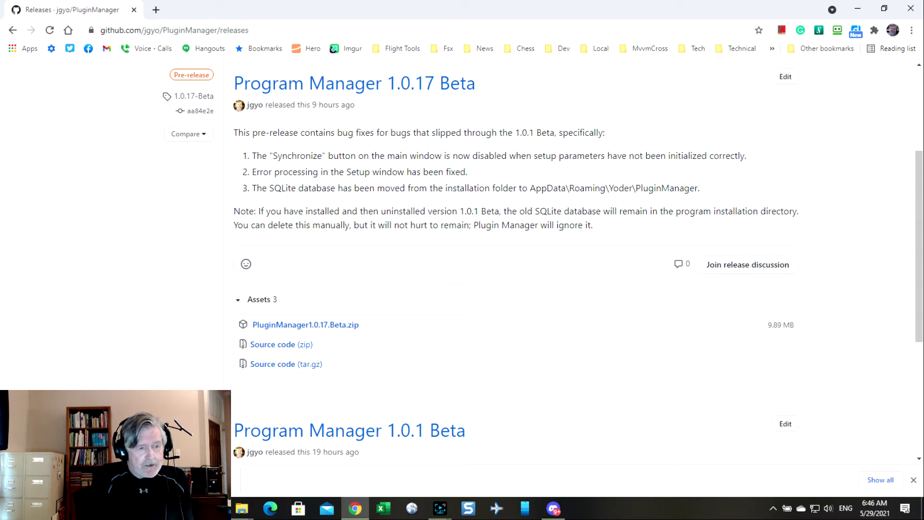
{"action": "left_click", "coordinate": [231, 490]}
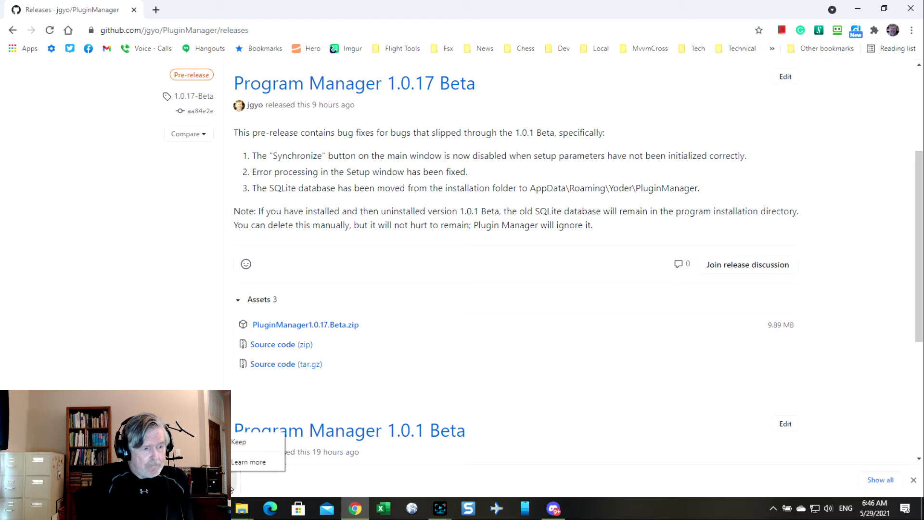
{"action": "left_click", "coordinate": [247, 443]}
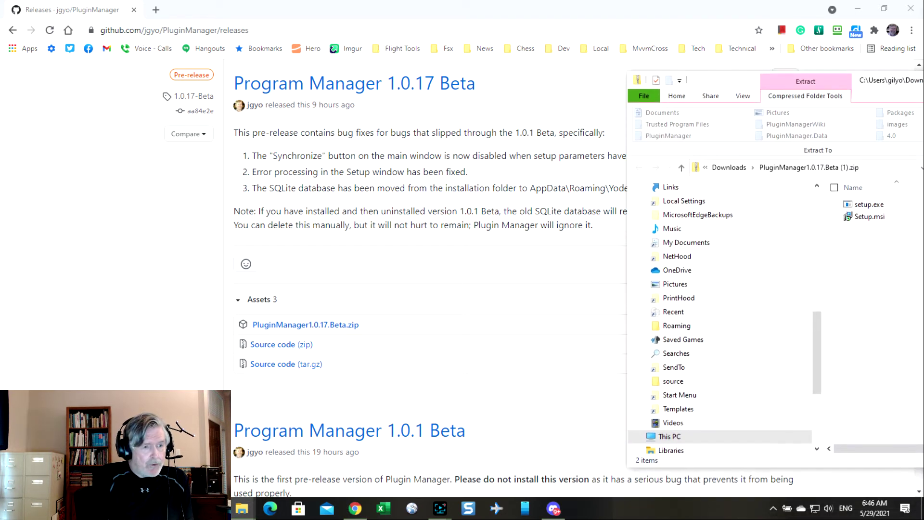
Step: Extract PluginManager1.0.17.Beta (1).zip from Downloads into the suggested folder of the same name, showing the extracted files when complete
{"action": "left_click_drag", "start_coordinate": [895, 74], "coordinate": [481, 75]}
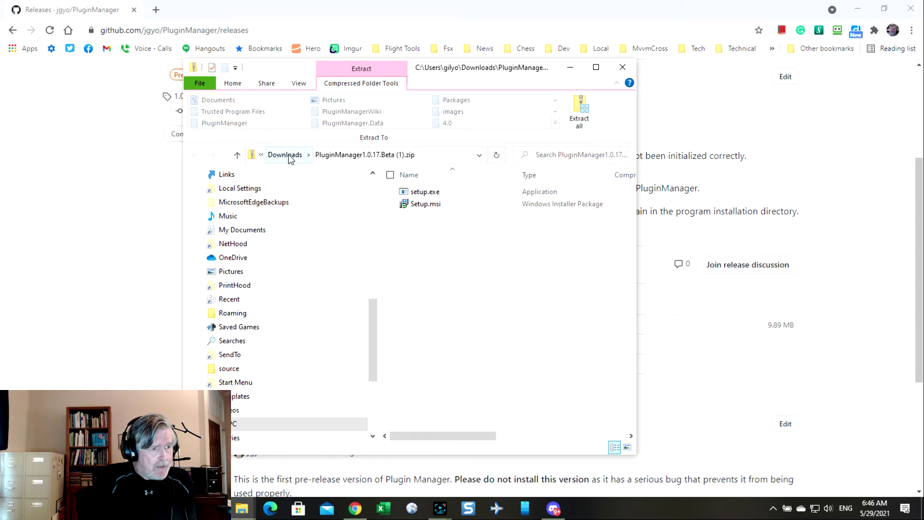
{"action": "left_click", "coordinate": [237, 155]}
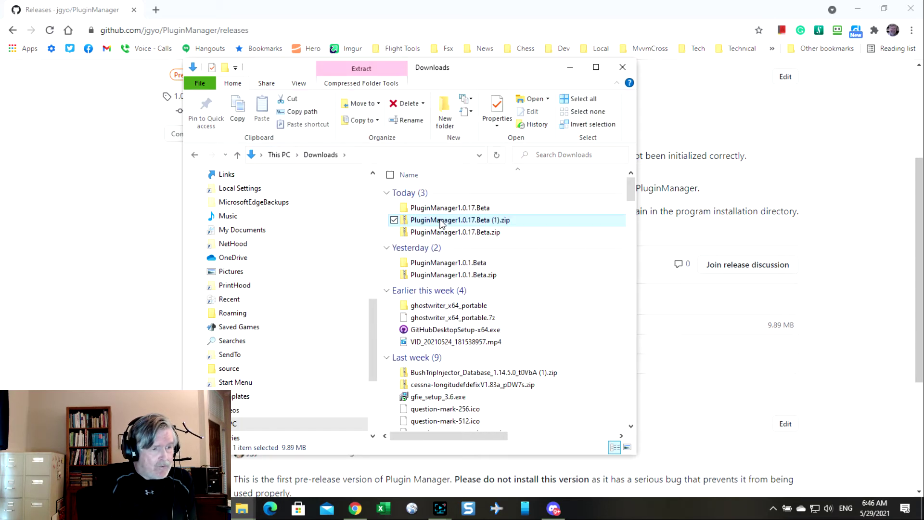
{"action": "right_click", "coordinate": [441, 222]}
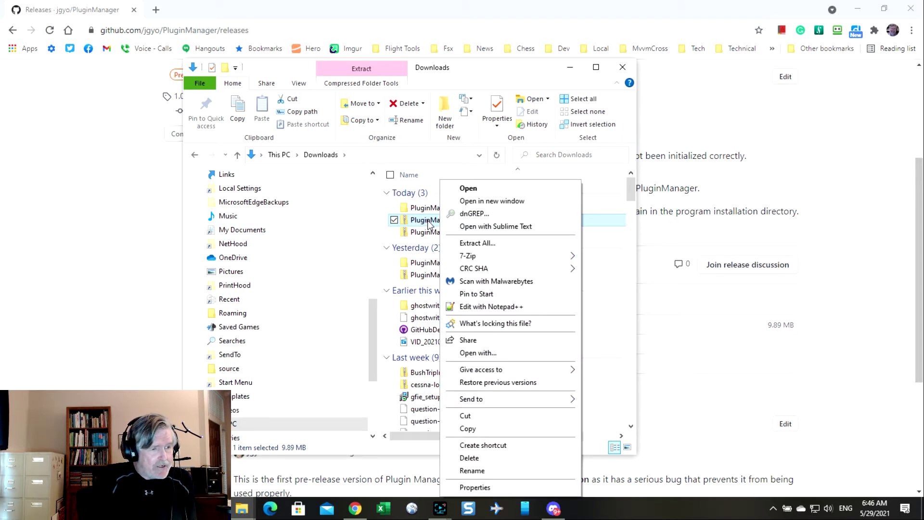
{"action": "left_click", "coordinate": [492, 243]}
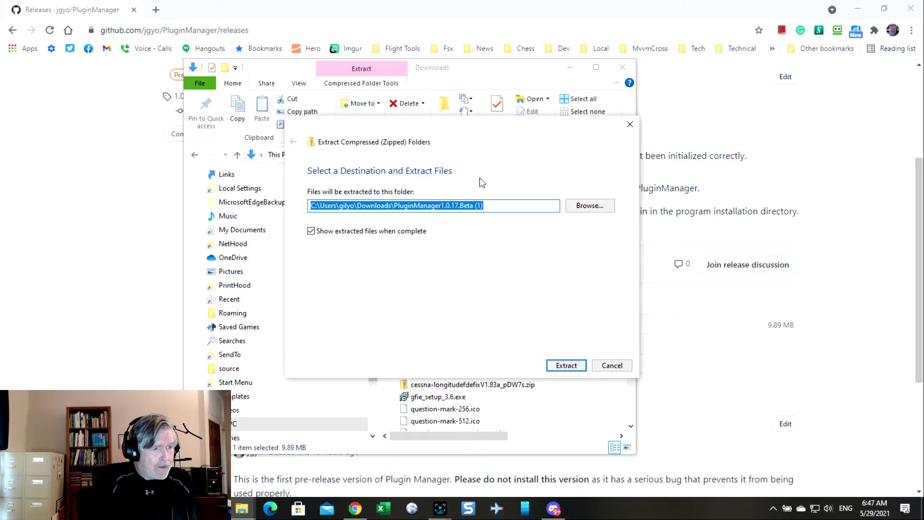
{"action": "left_click_drag", "start_coordinate": [437, 127], "coordinate": [396, 96]}
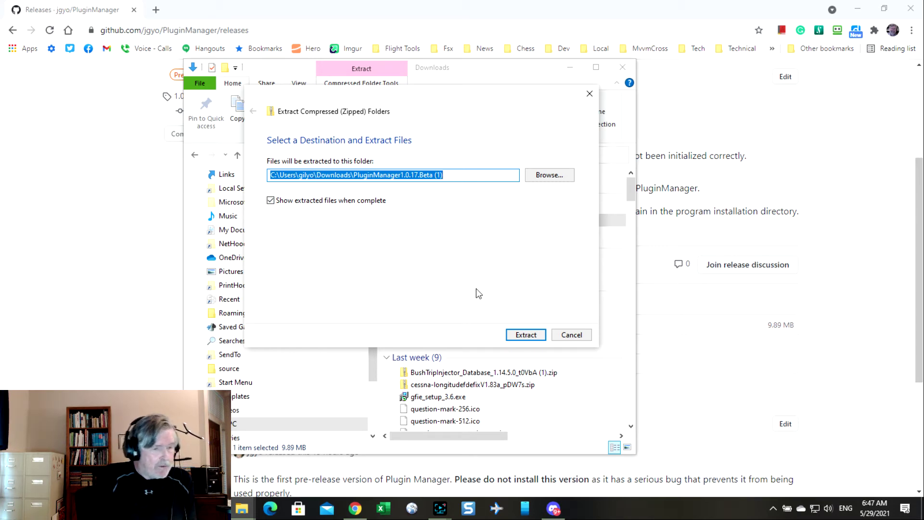
{"action": "left_click", "coordinate": [529, 335]}
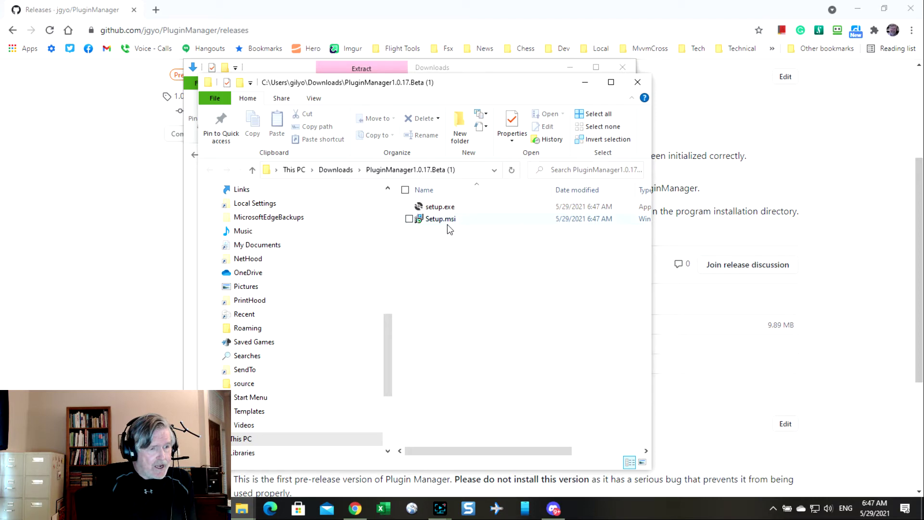
Step: Launch the extracted setup.exe and allow it to run anyway despite the SmartScreen block
{"action": "mouse_move", "coordinate": [458, 226]}
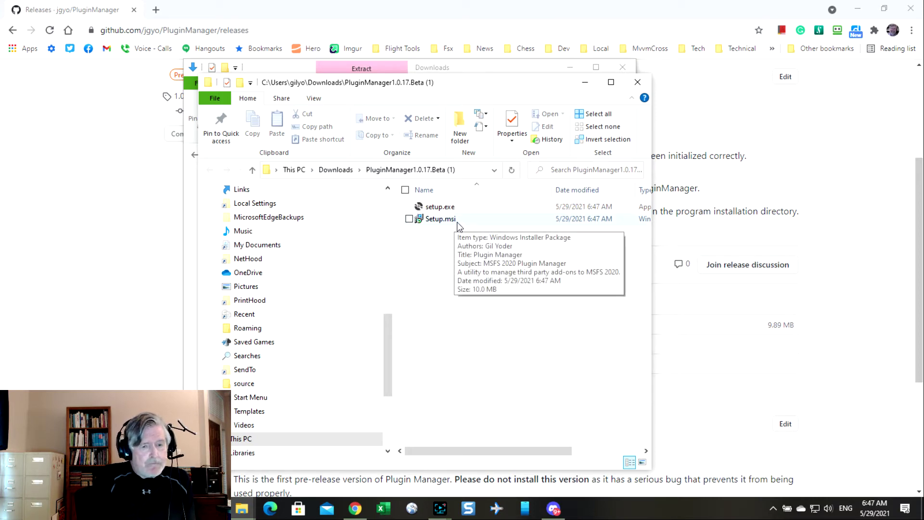
{"action": "mouse_move", "coordinate": [470, 208]}
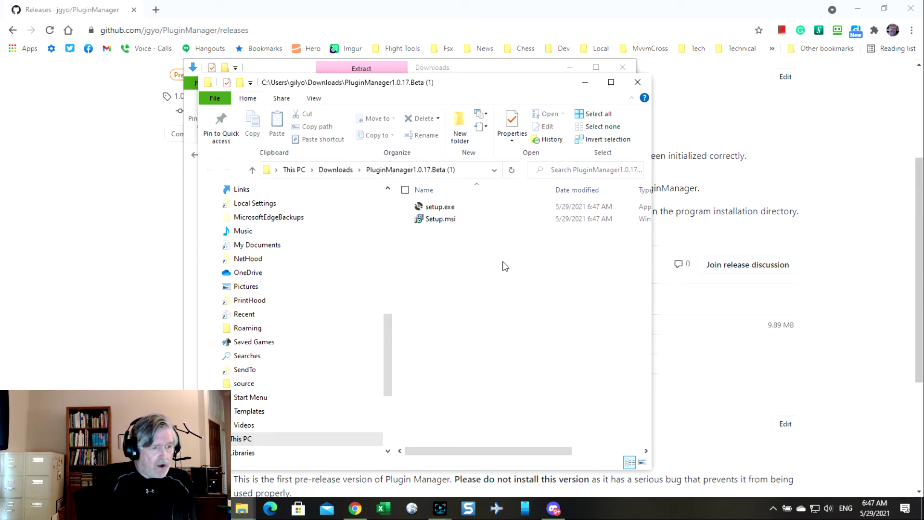
{"action": "double_click", "coordinate": [431, 208]}
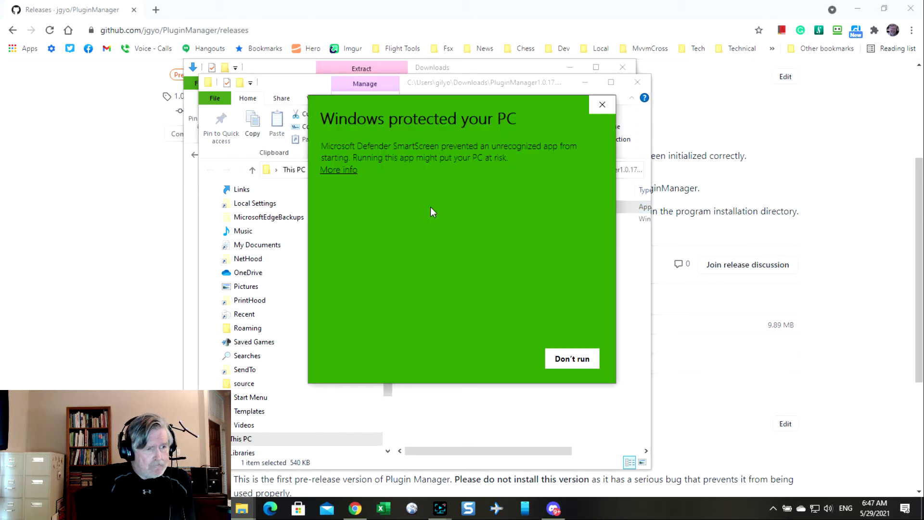
{"action": "left_click_drag", "start_coordinate": [458, 108], "coordinate": [426, 121]}
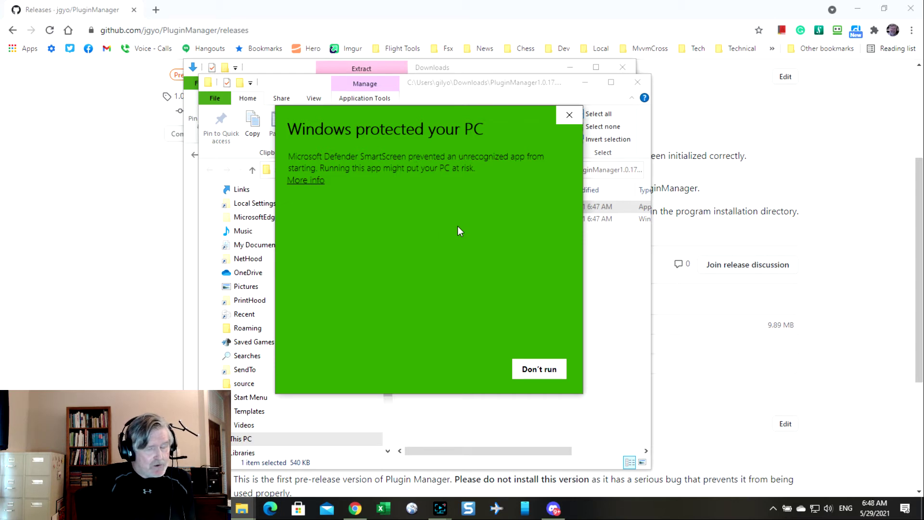
{"action": "left_click", "coordinate": [309, 183]}
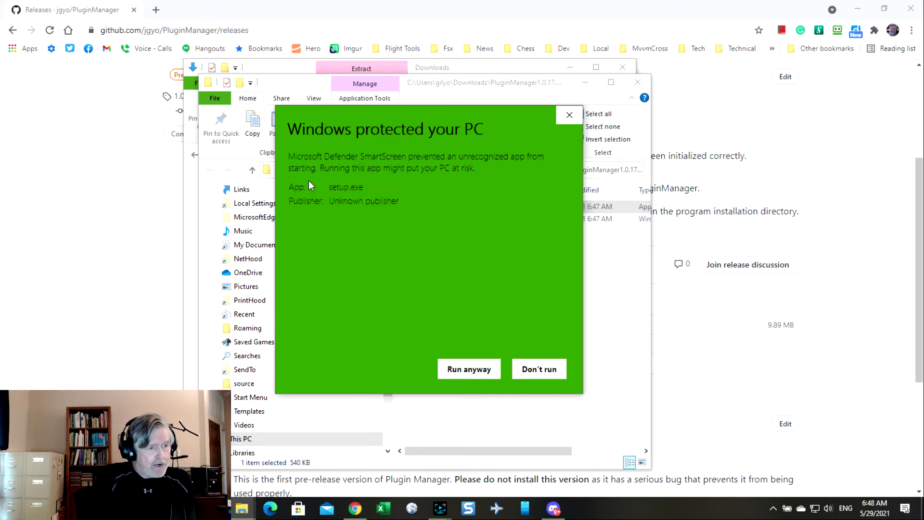
{"action": "left_click", "coordinate": [464, 374]}
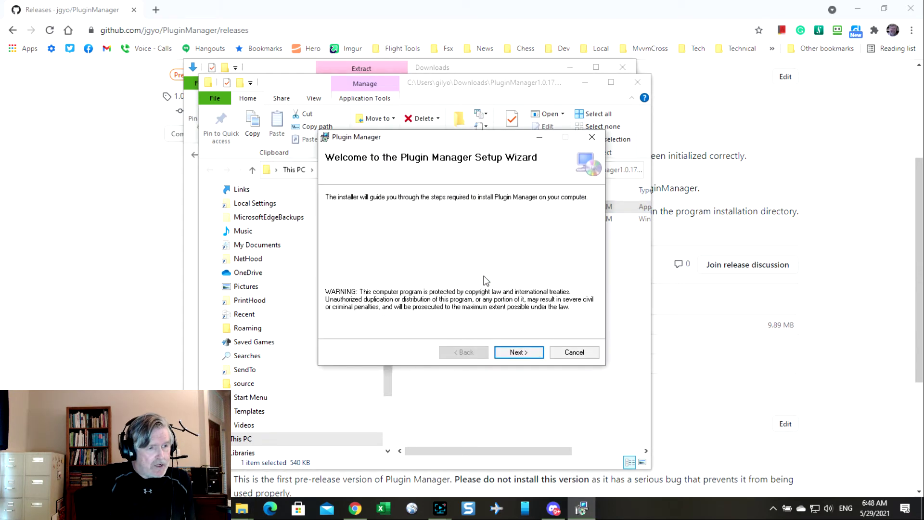
Step: Install Plugin Manager through the setup wizard with the default folder and the Just me option, and close the wizard
{"action": "left_click_drag", "start_coordinate": [448, 135], "coordinate": [439, 115]}
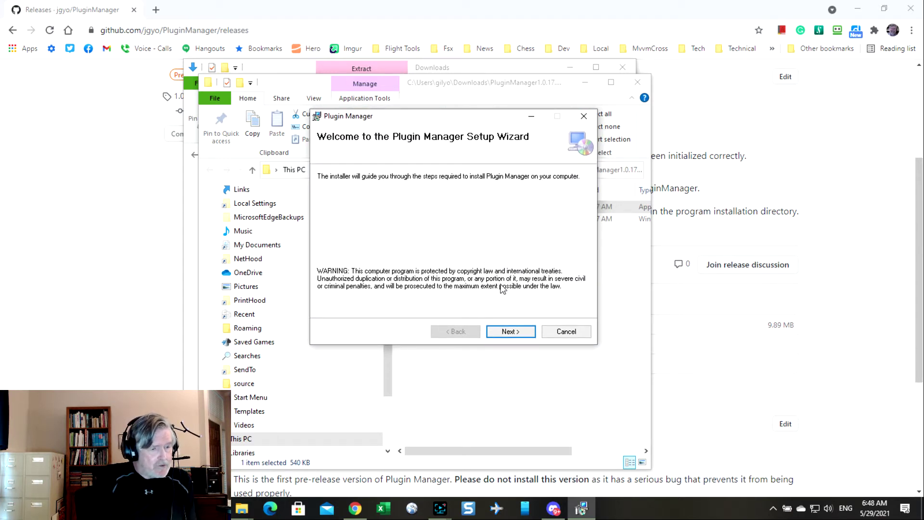
{"action": "left_click", "coordinate": [512, 333]}
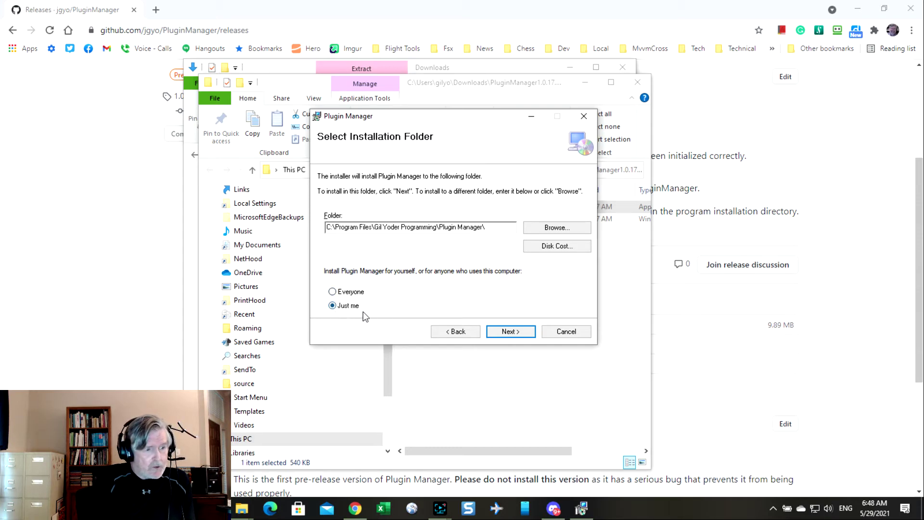
{"action": "left_click", "coordinate": [507, 334]}
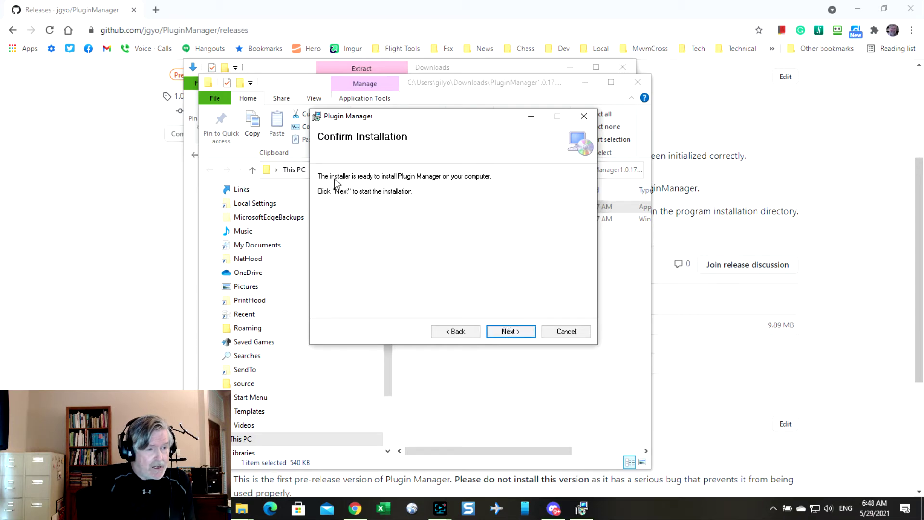
{"action": "left_click", "coordinate": [508, 334]}
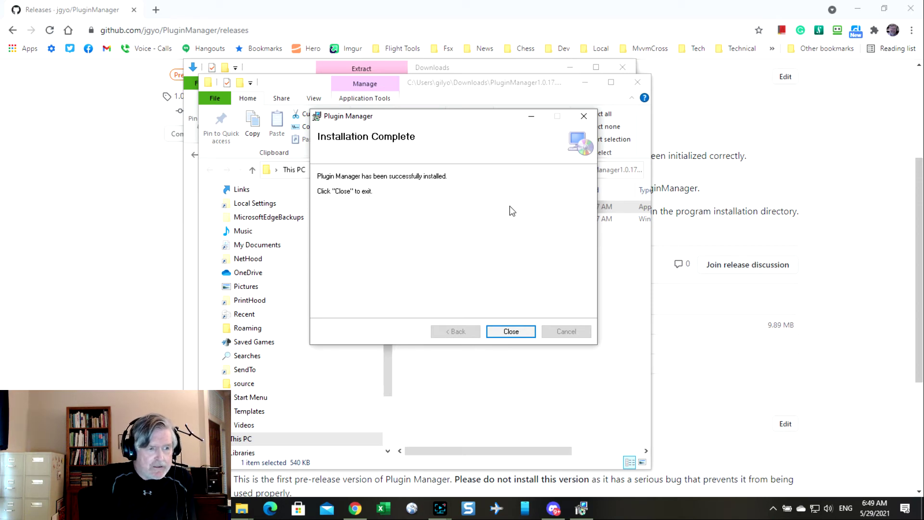
{"action": "left_click", "coordinate": [509, 331]}
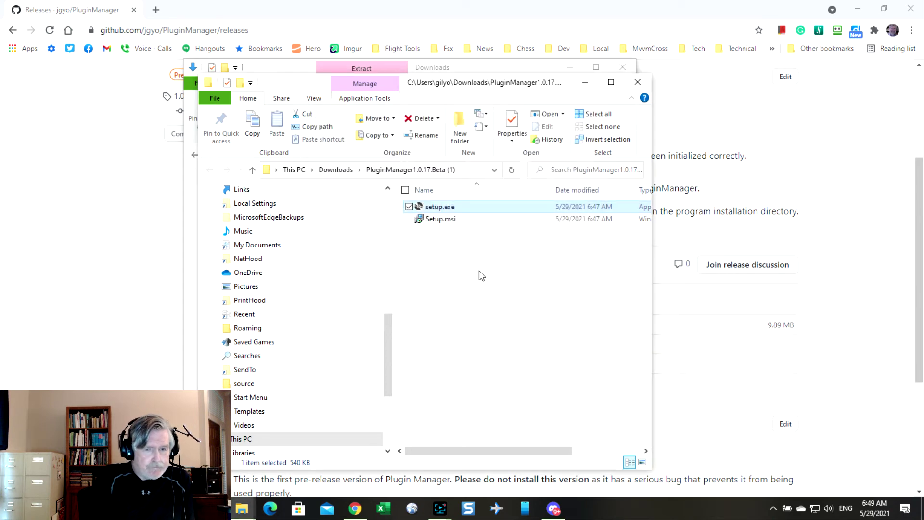
Step: Close both File Explorer windows and the browser showing the PluginManager releases page
{"action": "left_click", "coordinate": [643, 87]}
{"action": "left_click", "coordinate": [623, 67]}
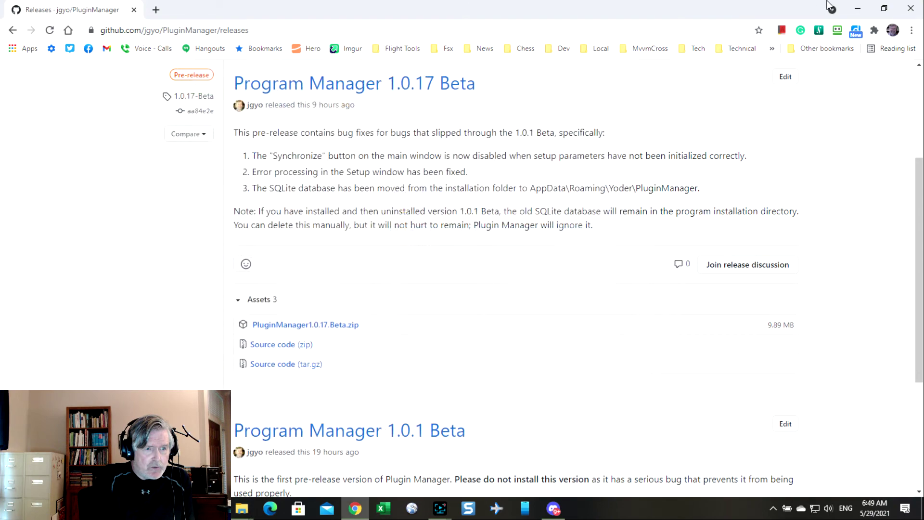
{"action": "left_click", "coordinate": [911, 9]}
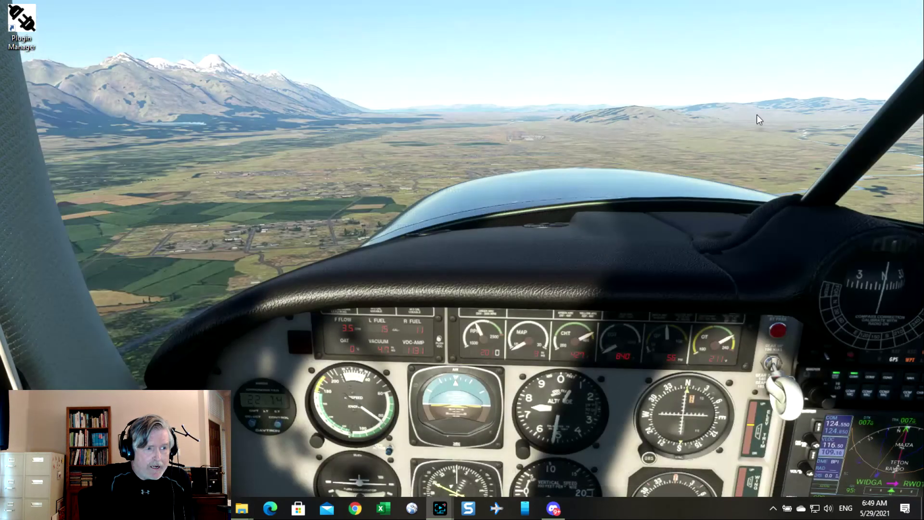
Step: Launch Plugin Manager from its desktop shortcut and move its window closer to the middle of the desktop
{"action": "left_click", "coordinate": [30, 21]}
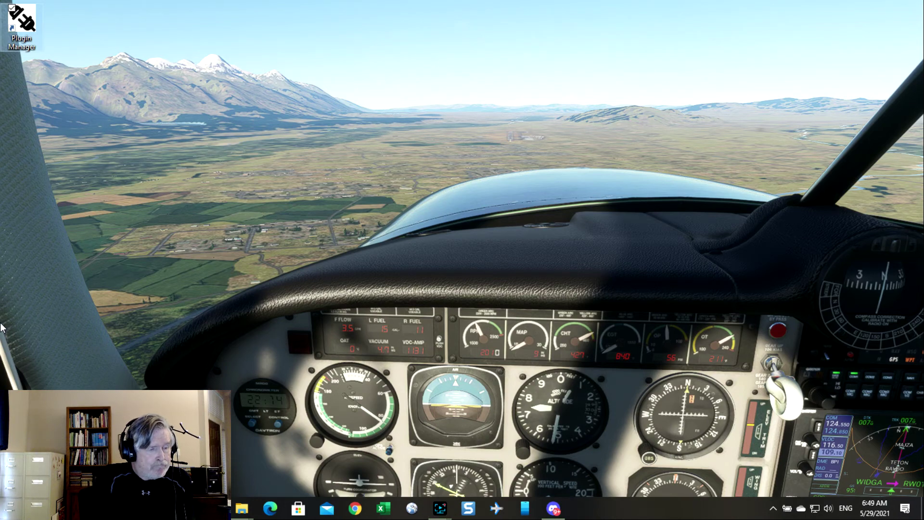
{"action": "left_click", "coordinate": [13, 509]}
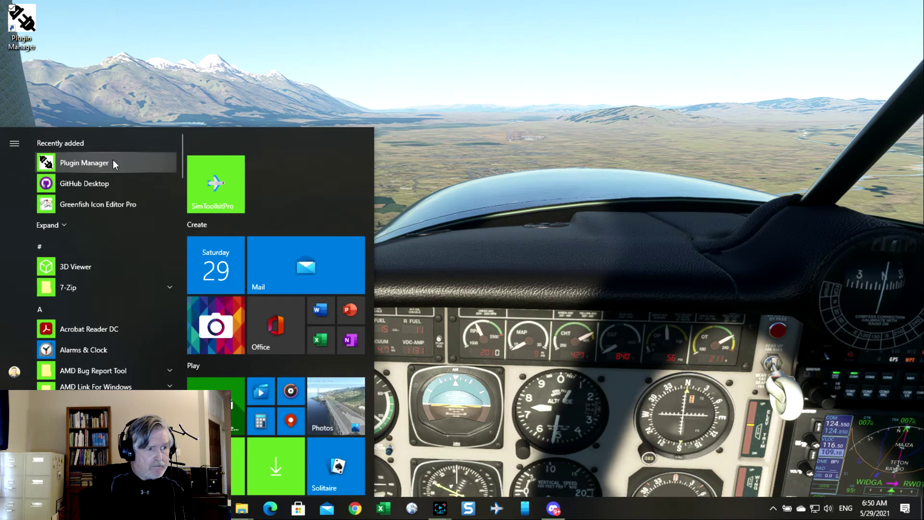
{"action": "left_click", "coordinate": [135, 52]}
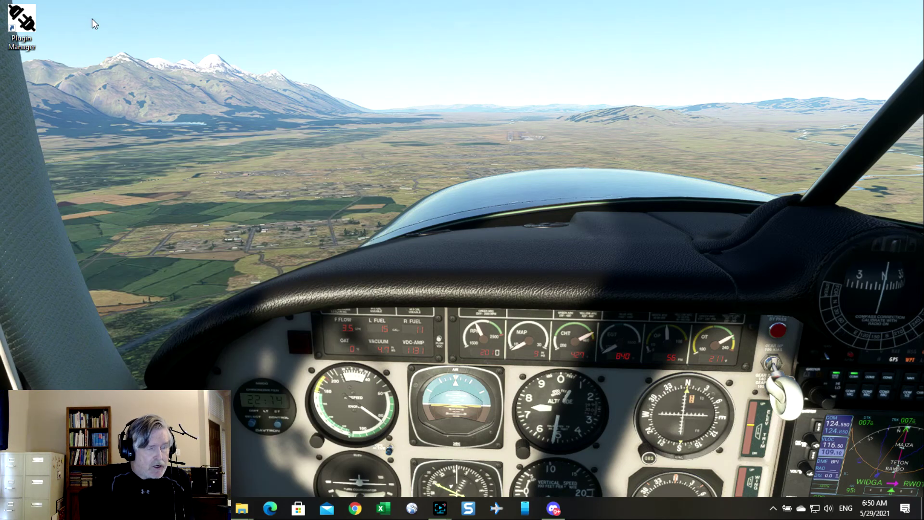
{"action": "double_click", "coordinate": [27, 20]}
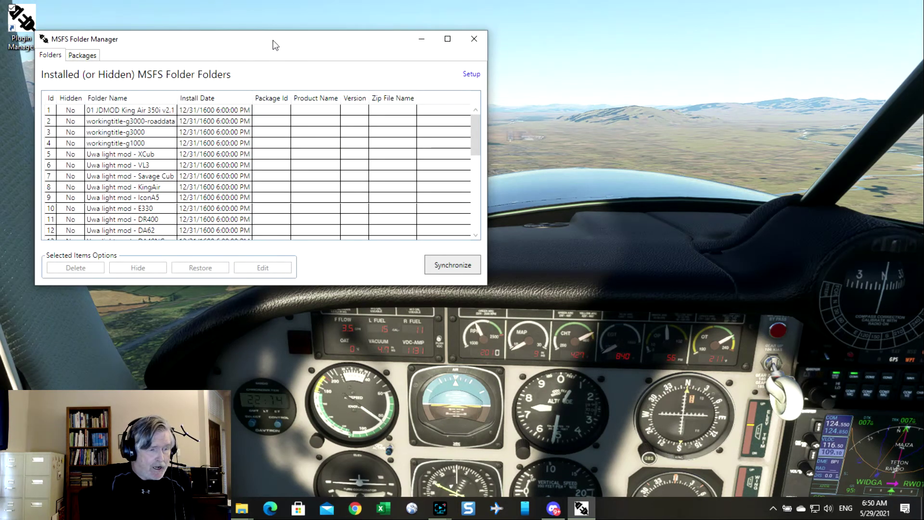
{"action": "left_click_drag", "start_coordinate": [273, 41], "coordinate": [464, 61]}
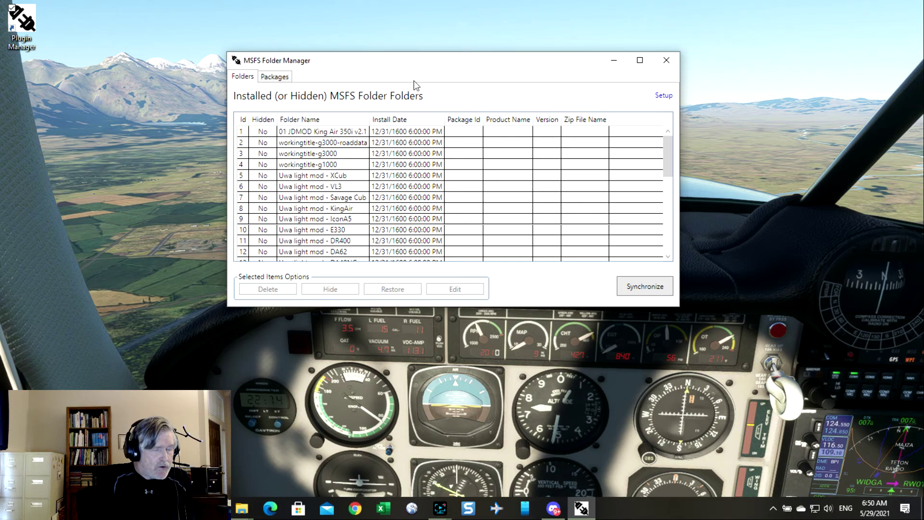
Step: Open the Setup properties and clear the existing Community and Hidden Files folder paths
{"action": "left_click", "coordinate": [663, 96]}
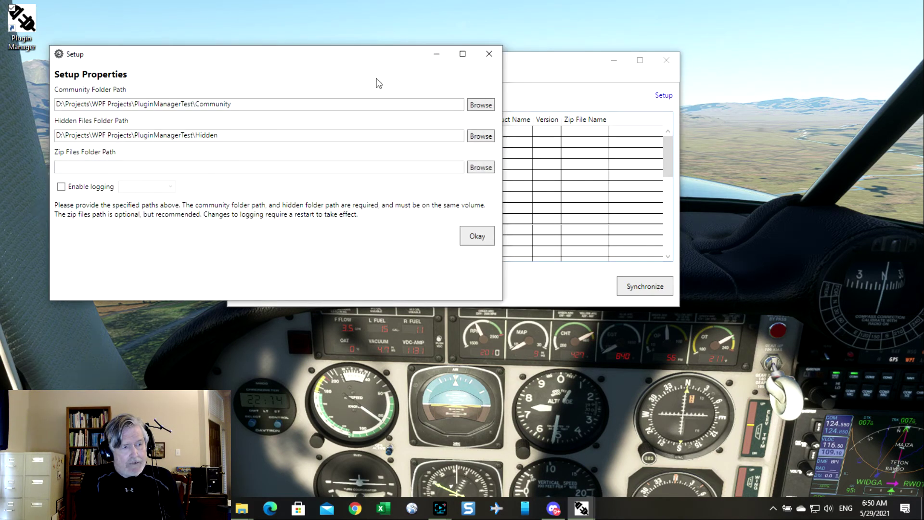
{"action": "left_click_drag", "start_coordinate": [317, 58], "coordinate": [528, 70]}
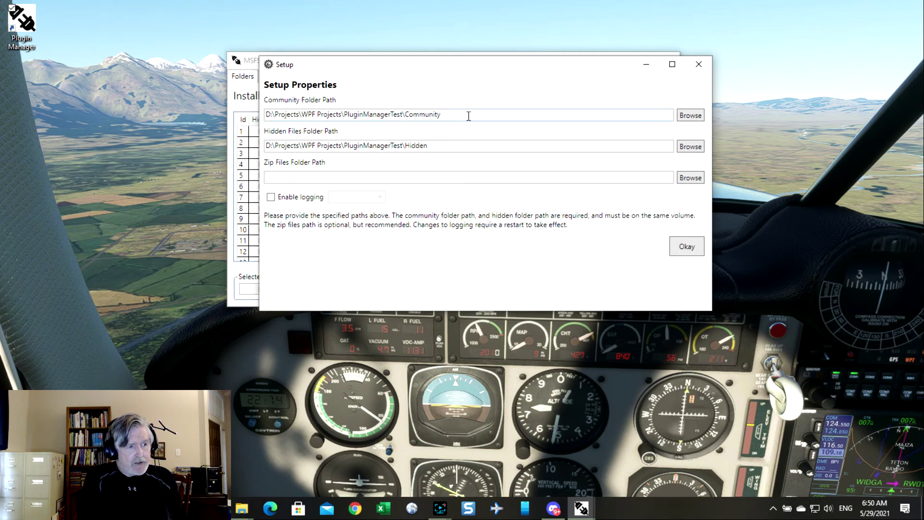
{"action": "left_click_drag", "start_coordinate": [469, 116], "coordinate": [141, 108]}
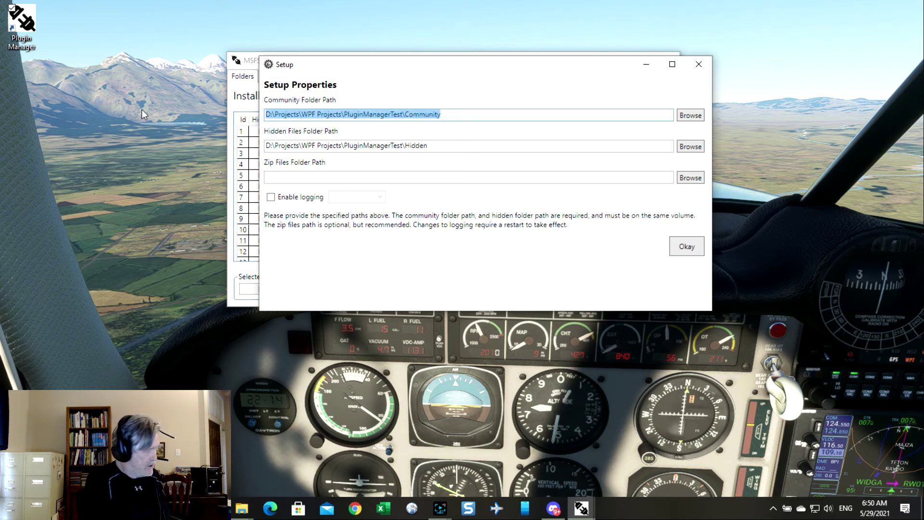
{"action": "key", "text": "Delete"}
{"action": "key", "text": "Tab"}
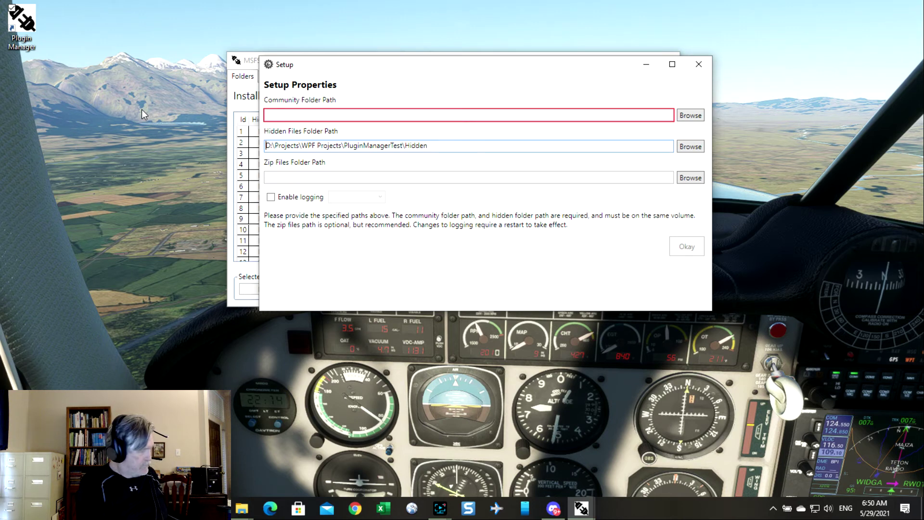
{"action": "key", "text": "shift+End"}
{"action": "key", "text": "Delete"}
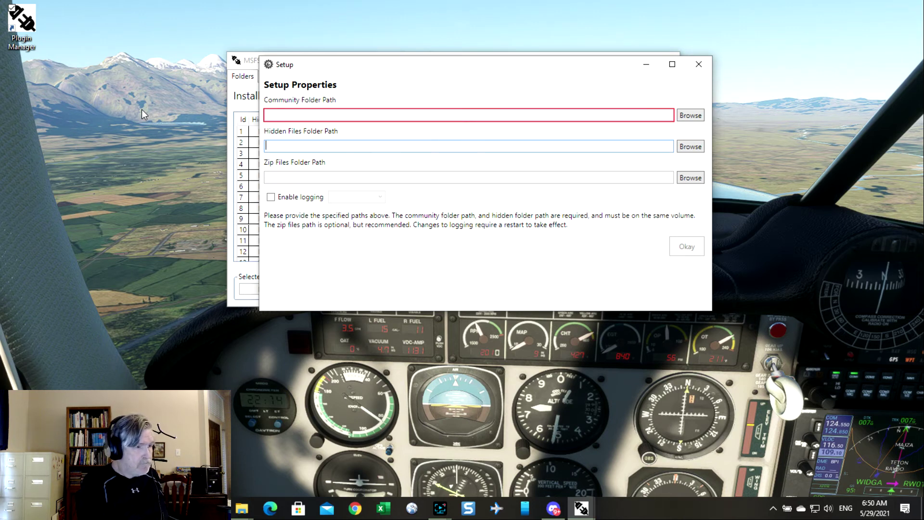
{"action": "key", "text": "Tab"}
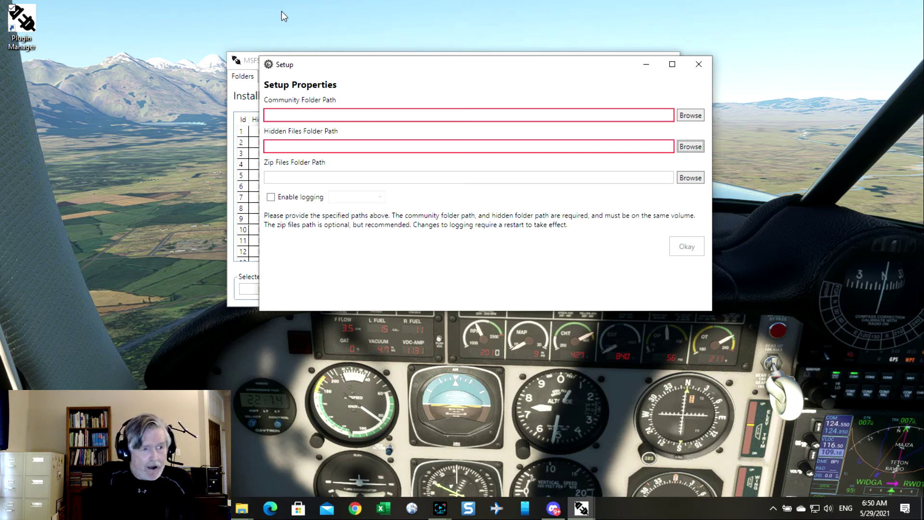
Step: Browse for the Community folder and set its path to D:\Projects\WPF Projects\PluginManagerTest\Community
{"action": "left_click", "coordinate": [422, 117]}
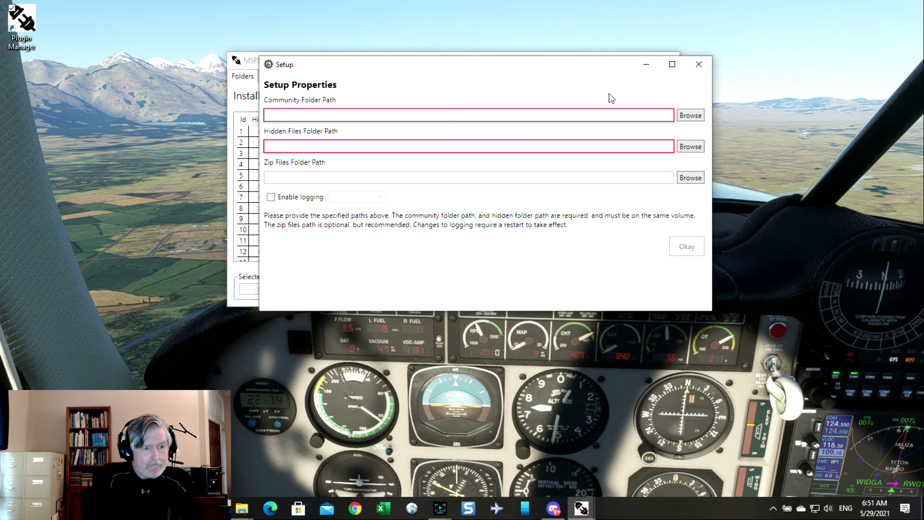
{"action": "left_click", "coordinate": [690, 116]}
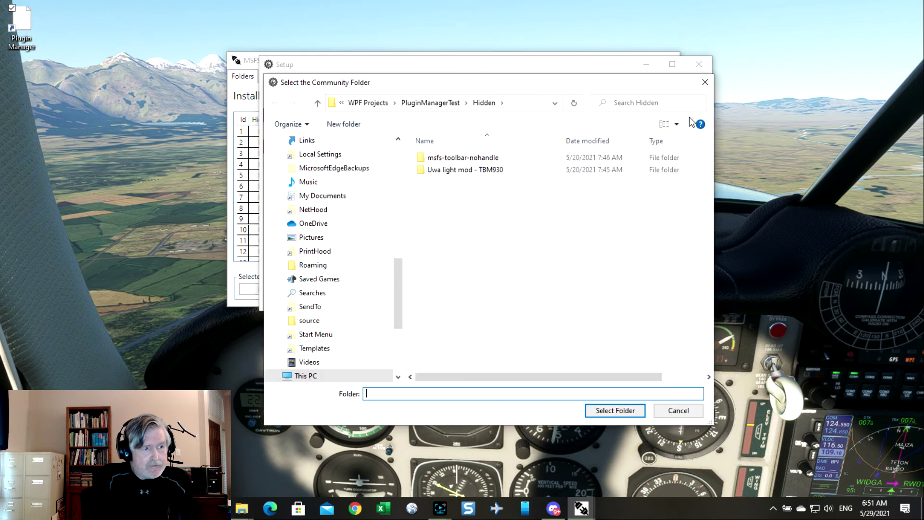
{"action": "left_click", "coordinate": [435, 102]}
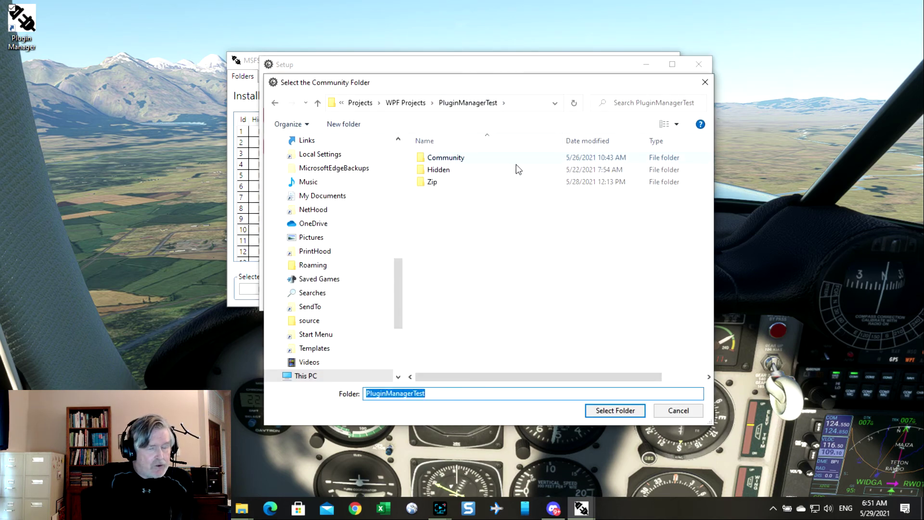
{"action": "left_click", "coordinate": [463, 160]}
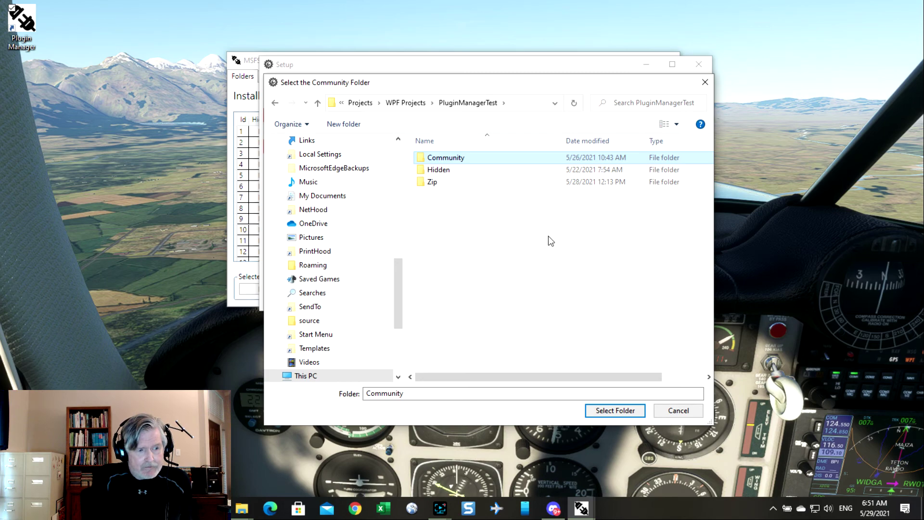
{"action": "left_click", "coordinate": [614, 411]}
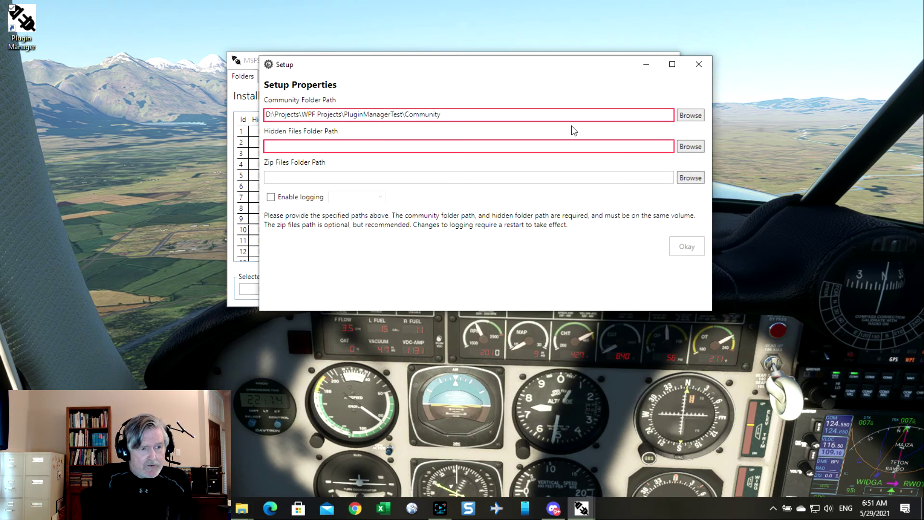
Step: Browse for the hidden files folder and set its path to D:\Projects\WPF Projects\PluginManagerTest\Hidden
{"action": "mouse_move", "coordinate": [556, 118]}
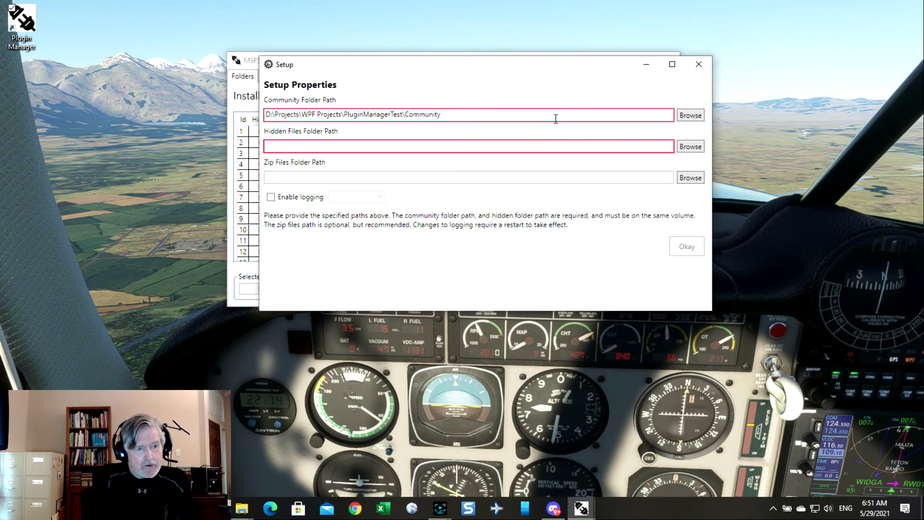
{"action": "left_click", "coordinate": [523, 146]}
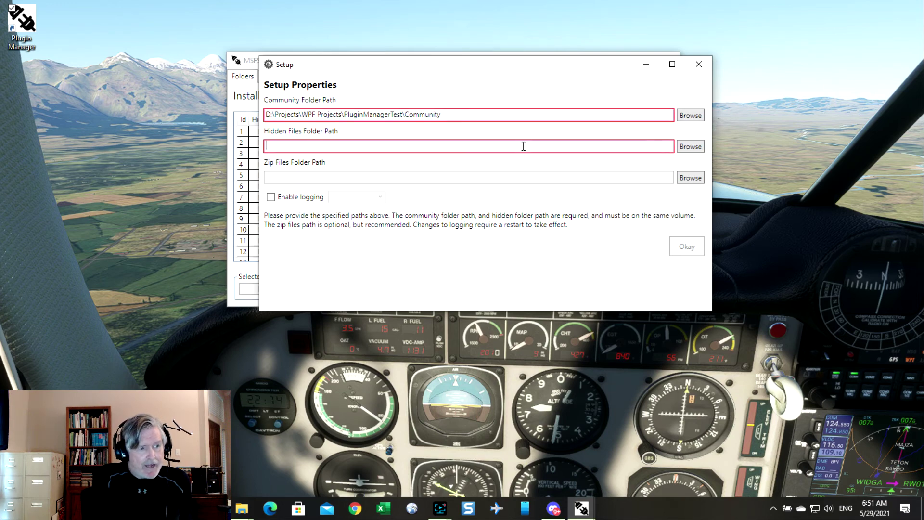
{"action": "left_click", "coordinate": [687, 147]}
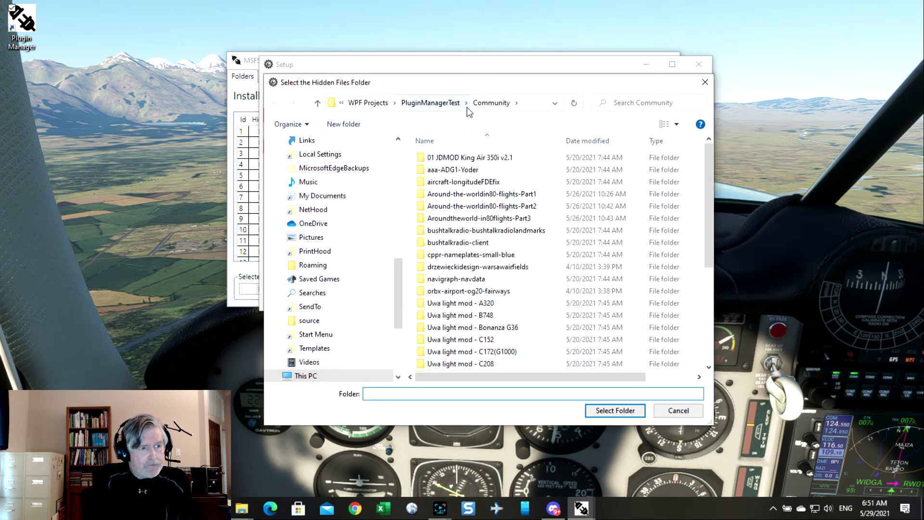
{"action": "left_click", "coordinate": [452, 104]}
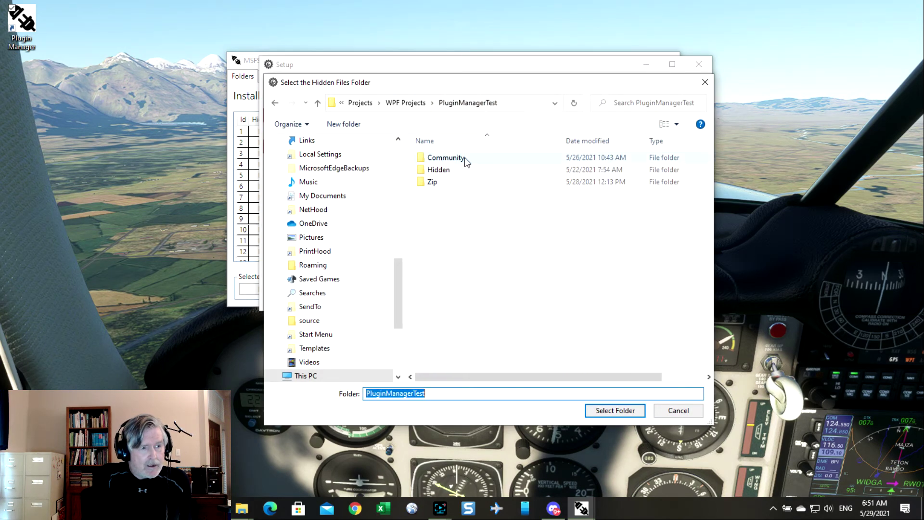
{"action": "left_click", "coordinate": [439, 170]}
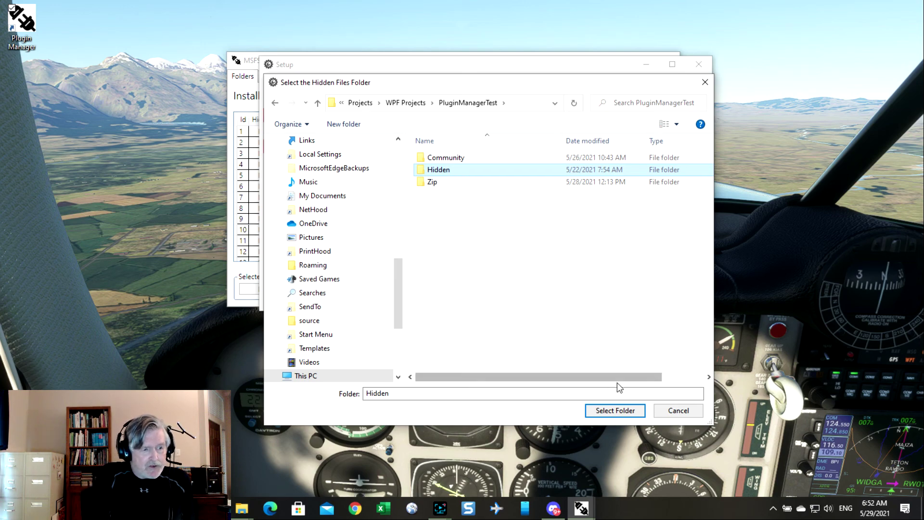
{"action": "left_click", "coordinate": [616, 411]}
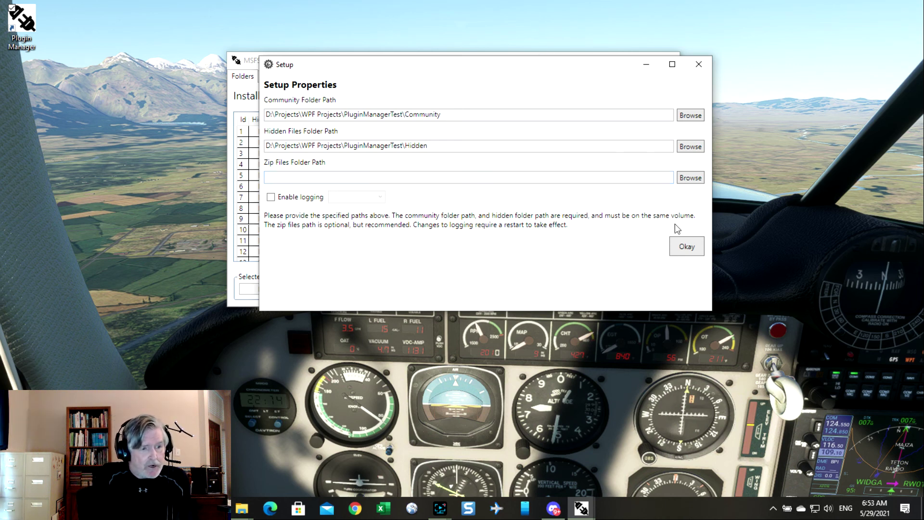
Step: Accept the setup properties without a zip files path and review the end of the installed and hidden folders list
{"action": "left_click", "coordinate": [688, 249]}
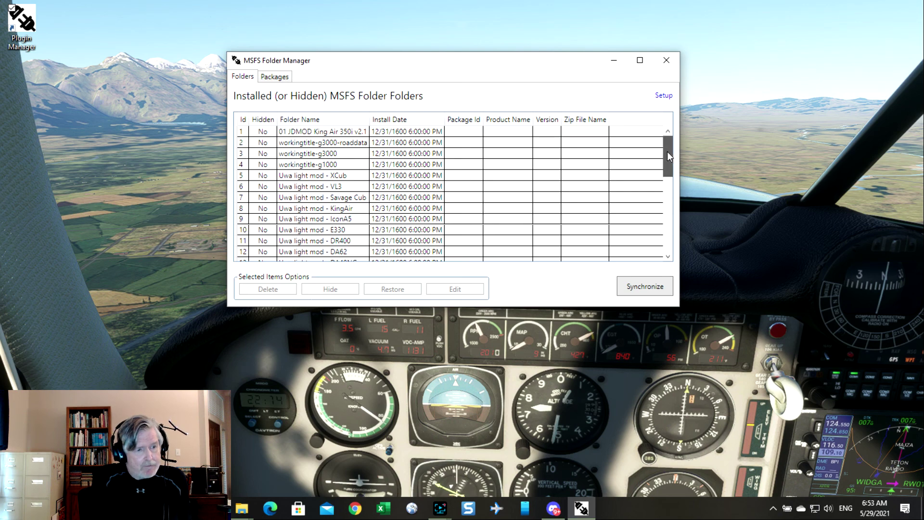
{"action": "left_click_drag", "start_coordinate": [667, 151], "coordinate": [672, 205]}
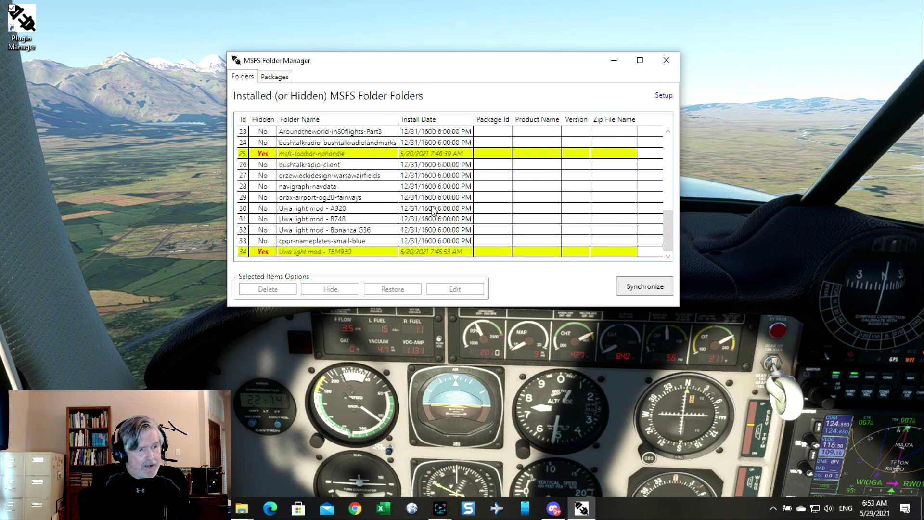